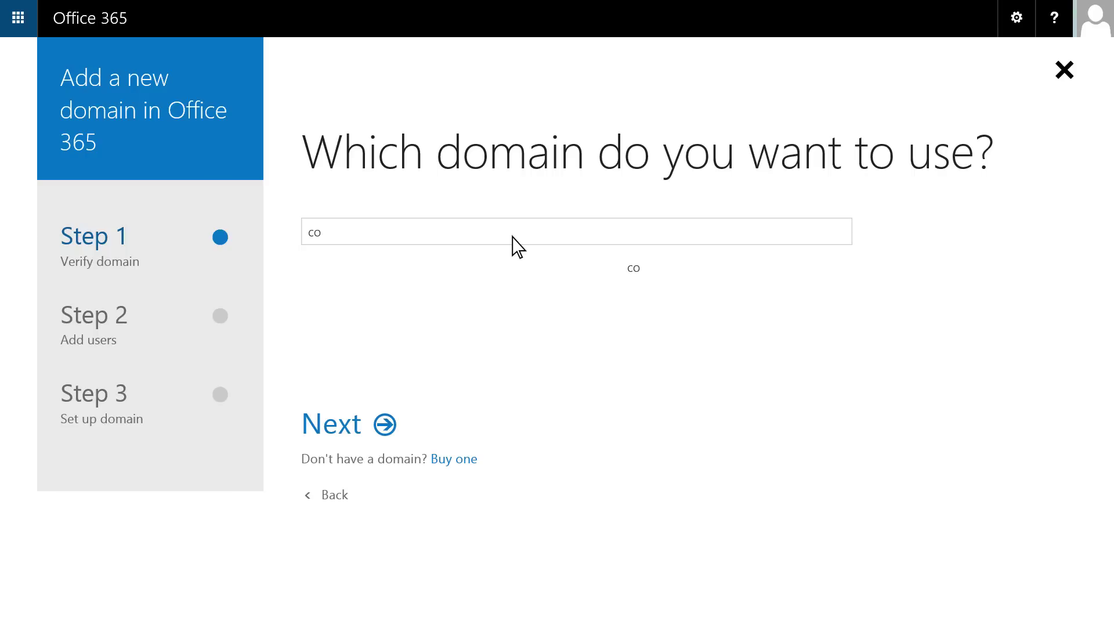
Step: Add cohowineinc.com as the new domain and copy its TXT verification value MS=ms52273906
{"action": "type", "text": ".com"}
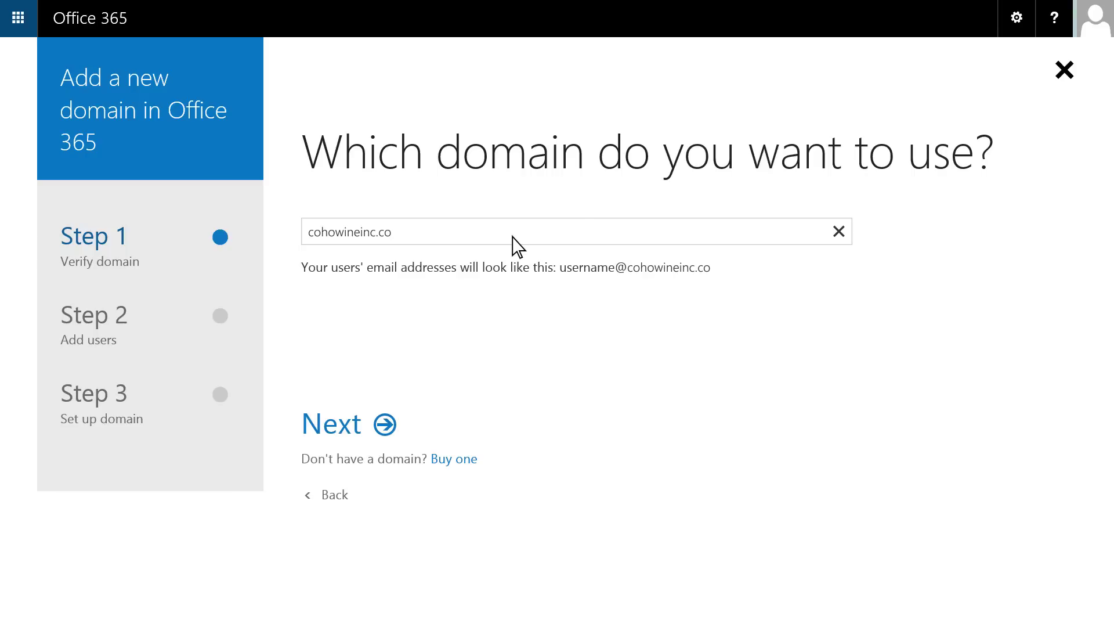
{"action": "left_click", "coordinate": [394, 423]}
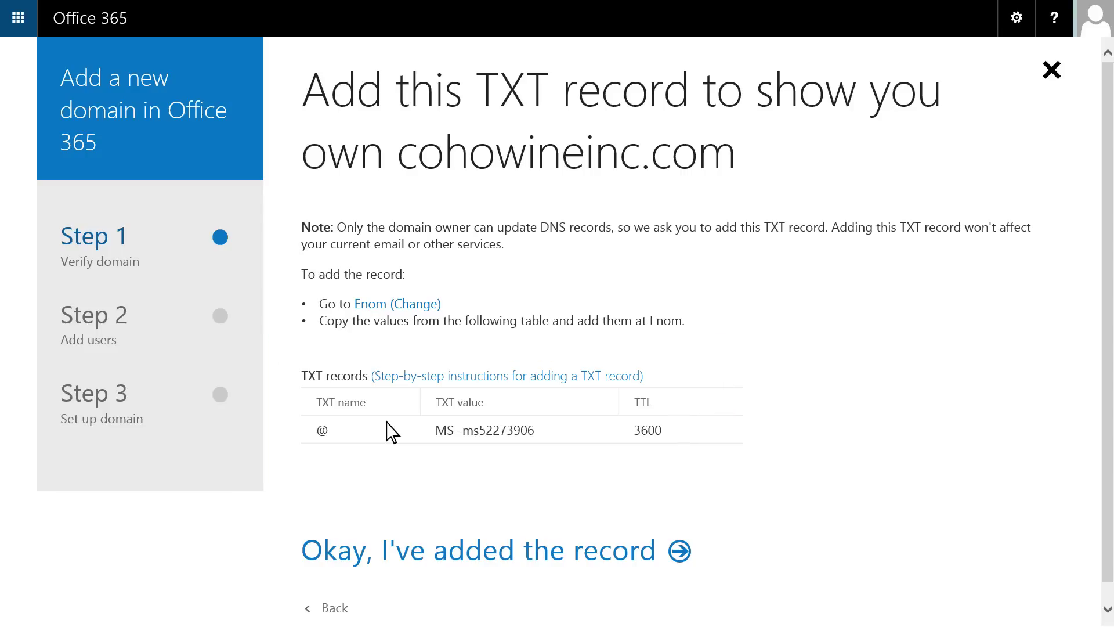
{"action": "left_click_drag", "start_coordinate": [534, 433], "coordinate": [436, 434]}
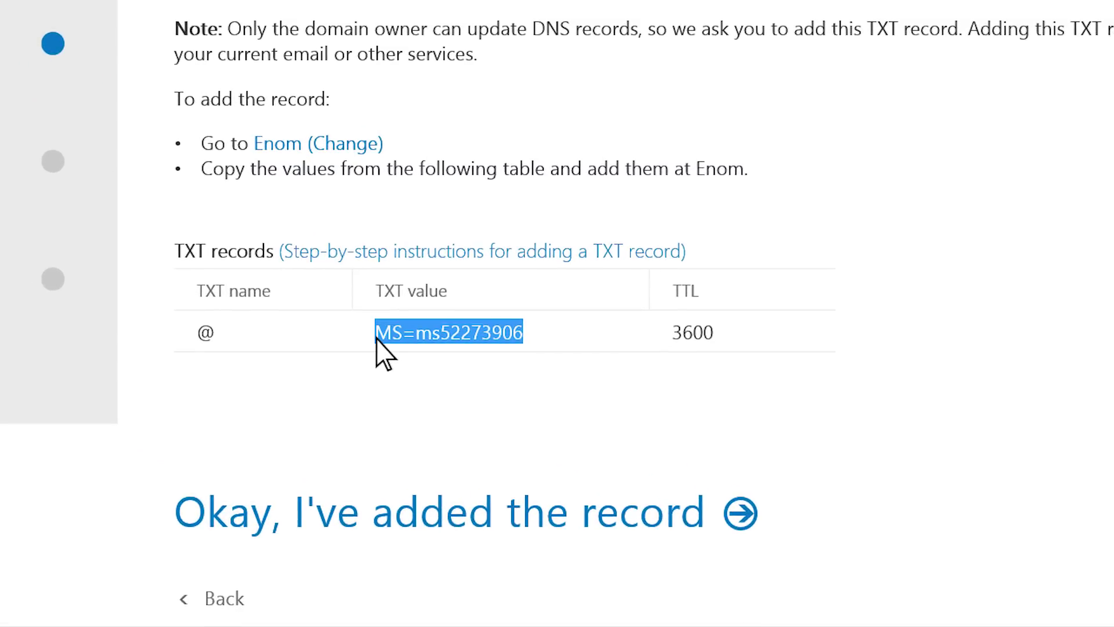
{"action": "right_click", "coordinate": [376, 339]}
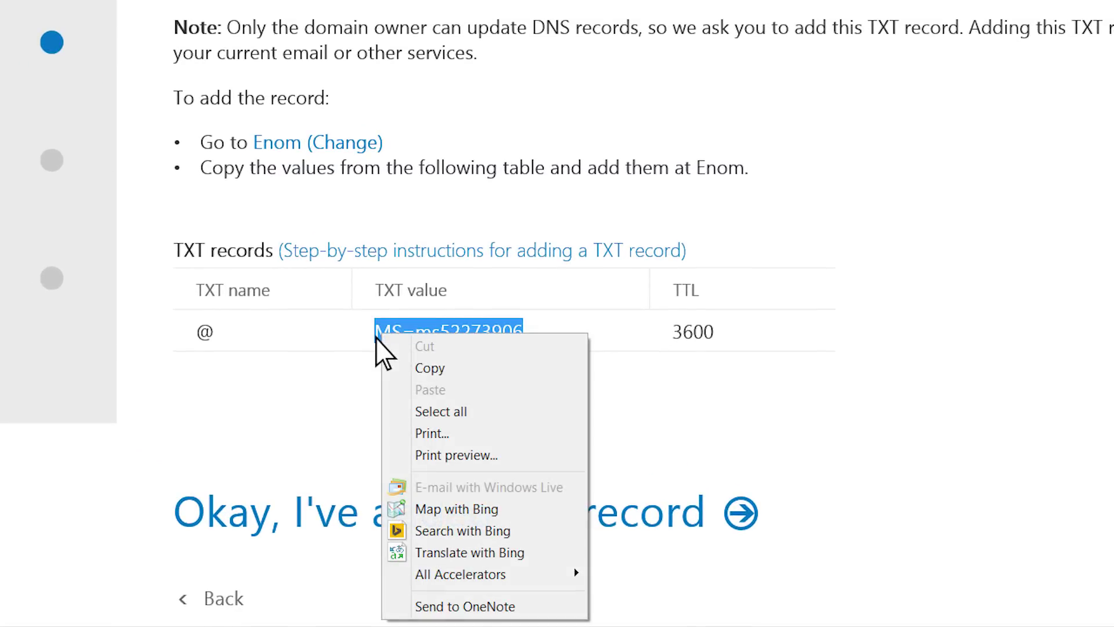
{"action": "left_click", "coordinate": [391, 372]}
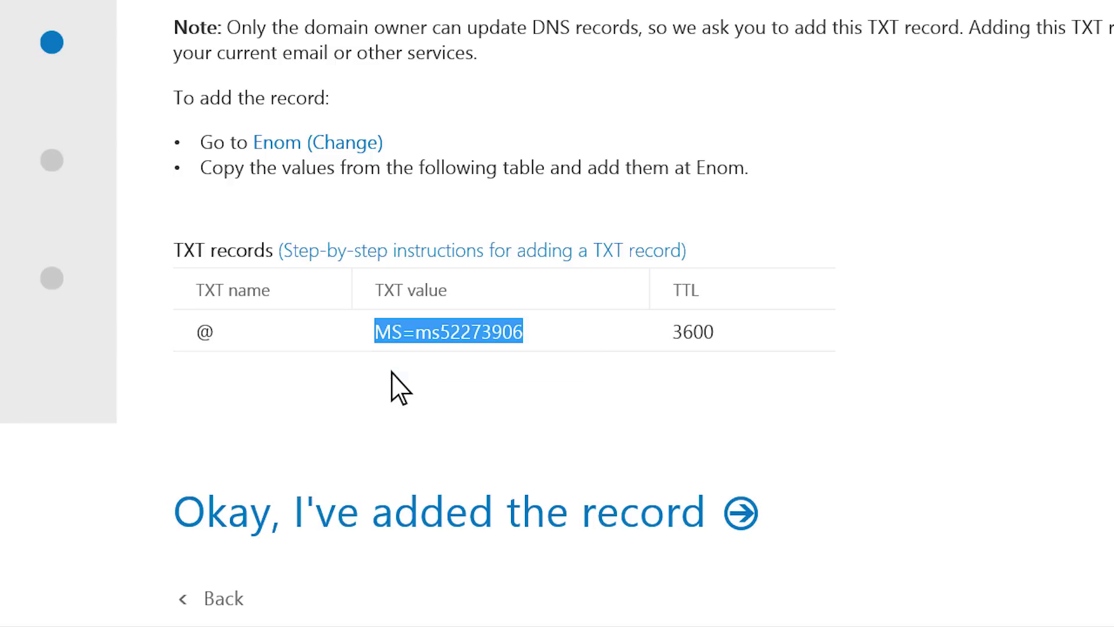
{"action": "left_click", "coordinate": [391, 372]}
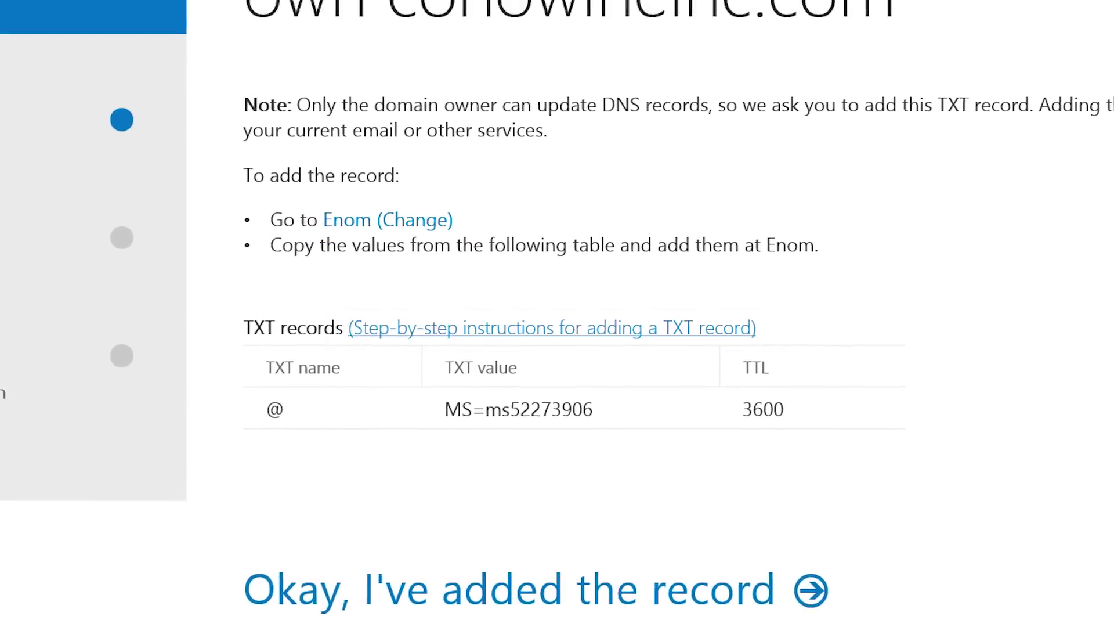
Step: Follow the eNom TXT-record help link and sign in to eNom Central with the account credentials
{"action": "left_click", "coordinate": [482, 250]}
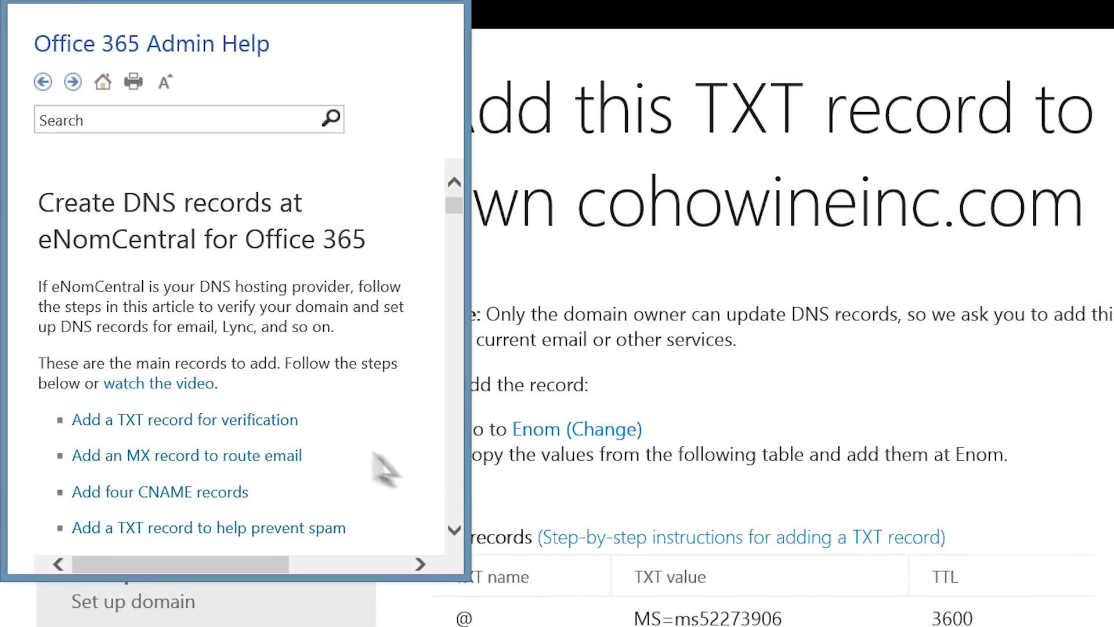
{"action": "left_click", "coordinate": [290, 419]}
{"action": "left_click_drag", "start_coordinate": [454, 200], "coordinate": [455, 211]}
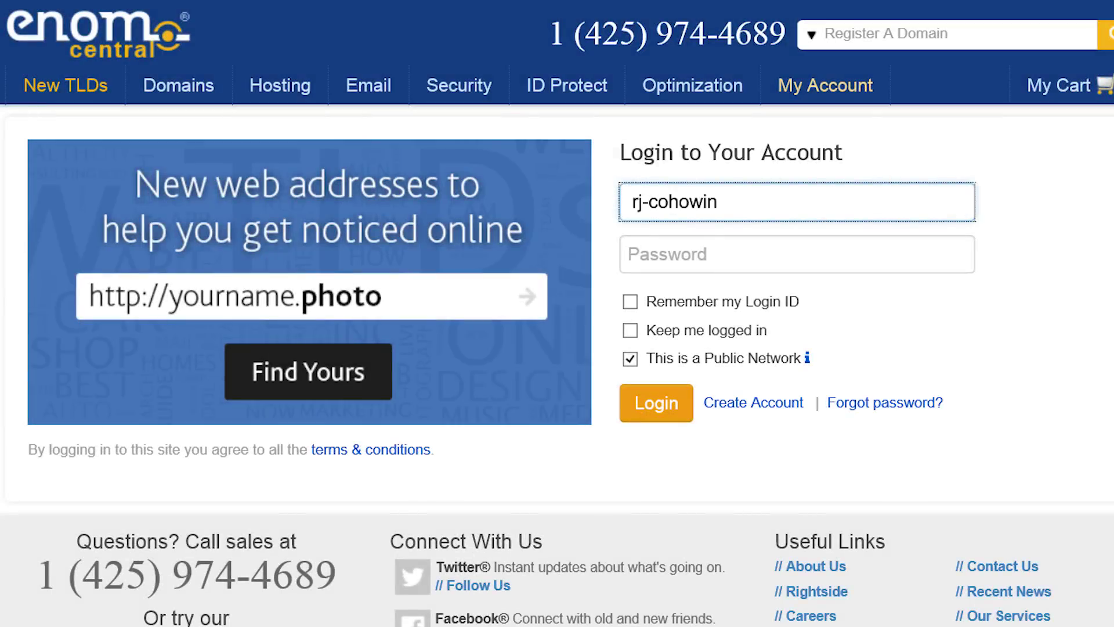
{"action": "type", "text": "e"}
{"action": "key", "text": "Tab"}
{"action": "type", "text": "**********"}
{"action": "left_click", "coordinate": [655, 403]}
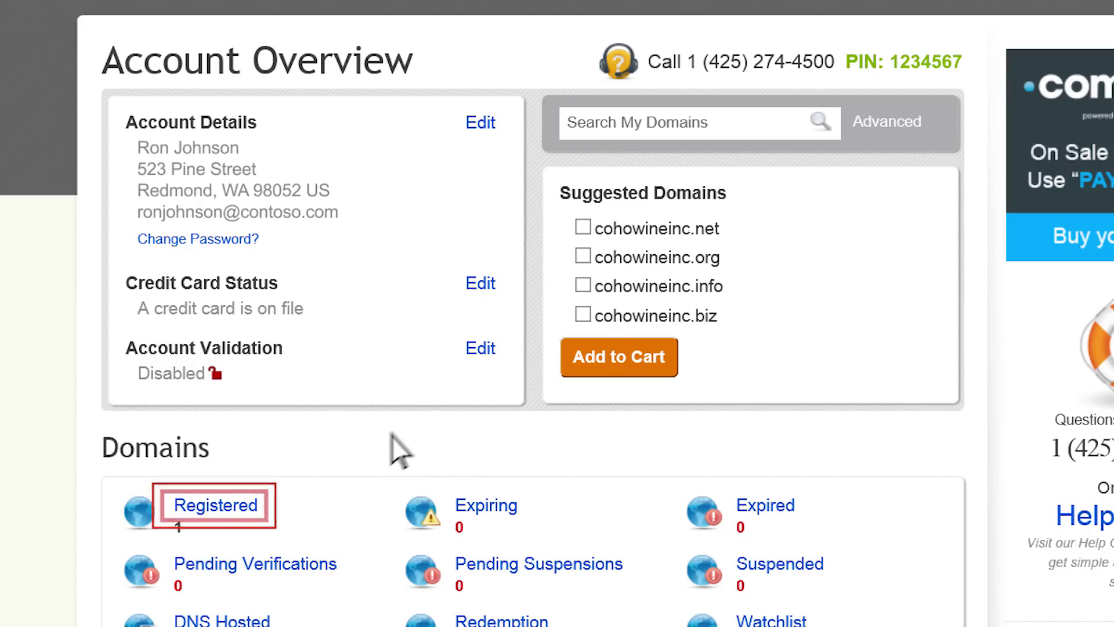
Step: In cohowineinc.com's Host Records, paste MS=ms52273906 into the @ TXT address and save
{"action": "left_click", "coordinate": [244, 512]}
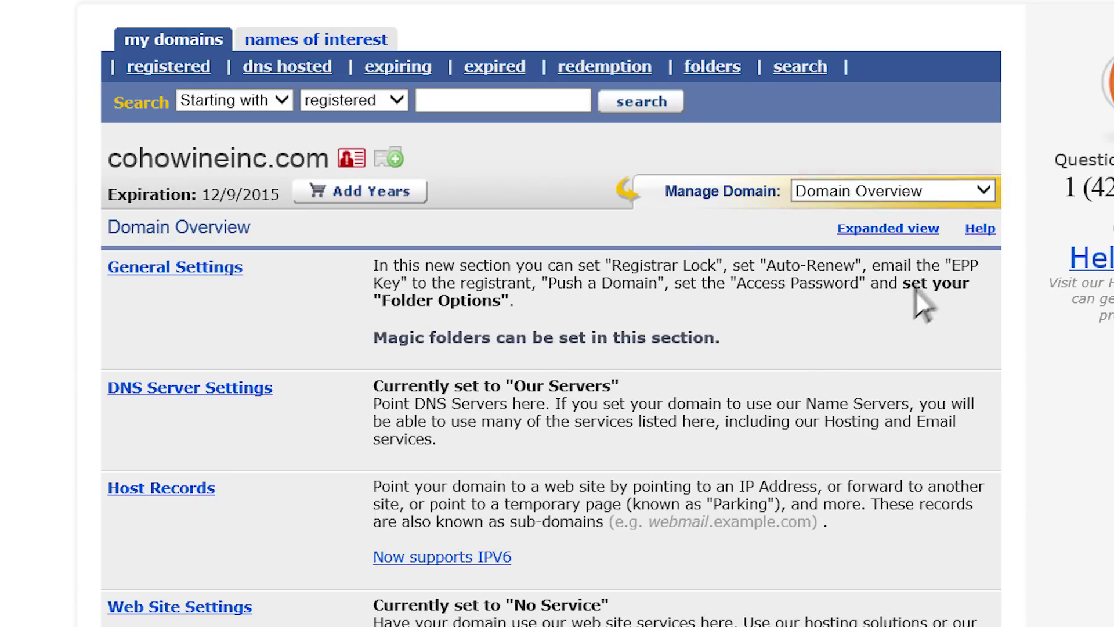
{"action": "left_click", "coordinate": [983, 193]}
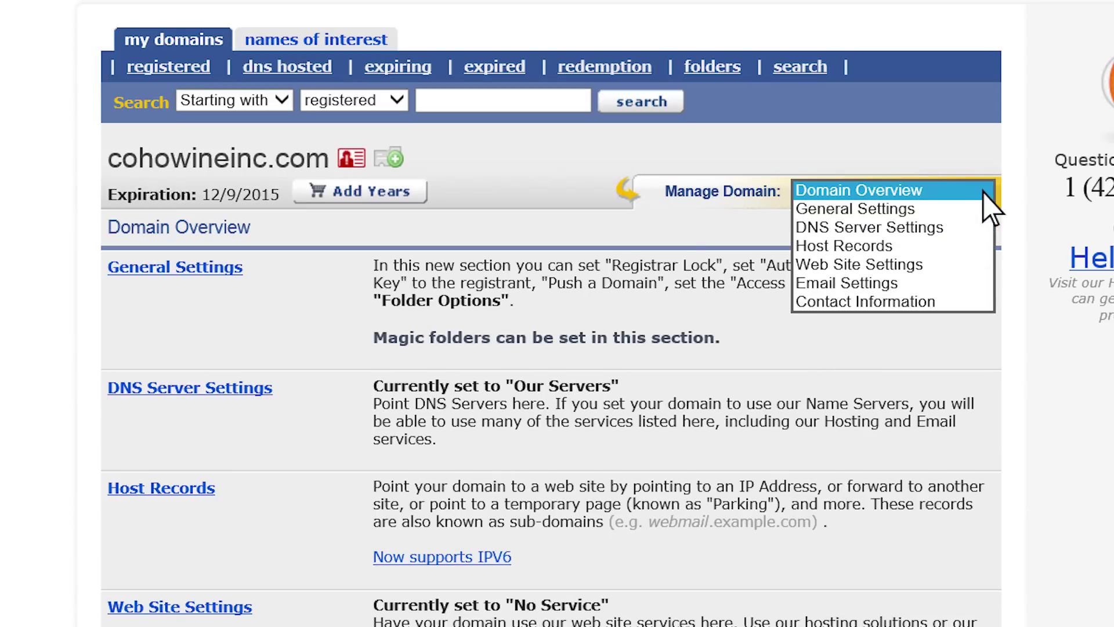
{"action": "left_click", "coordinate": [983, 246]}
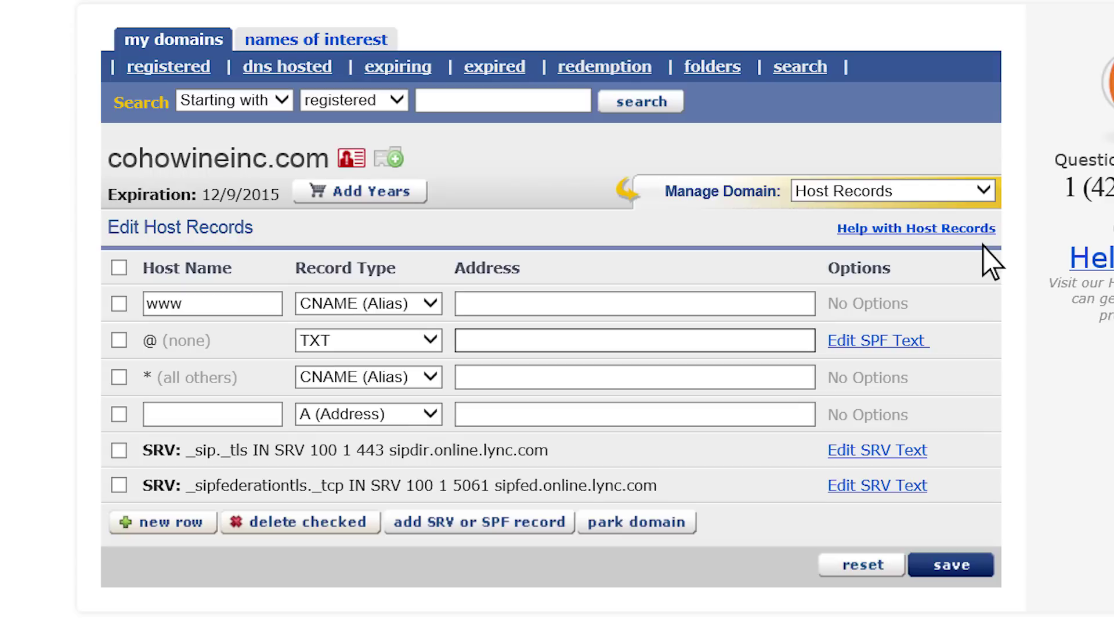
{"action": "right_click", "coordinate": [593, 343]}
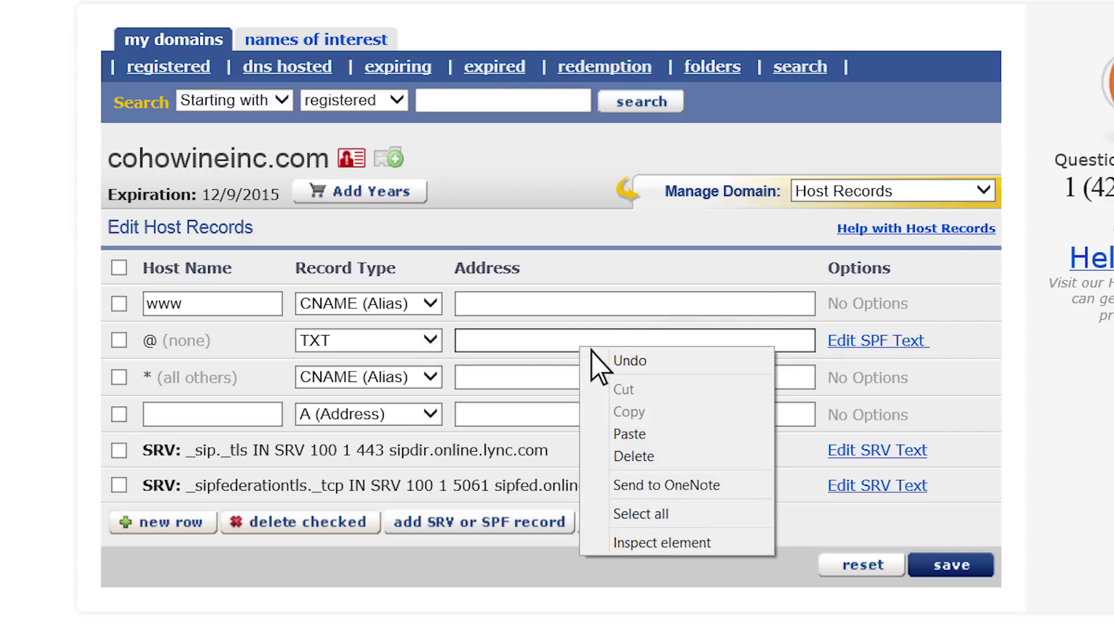
{"action": "left_click", "coordinate": [590, 433]}
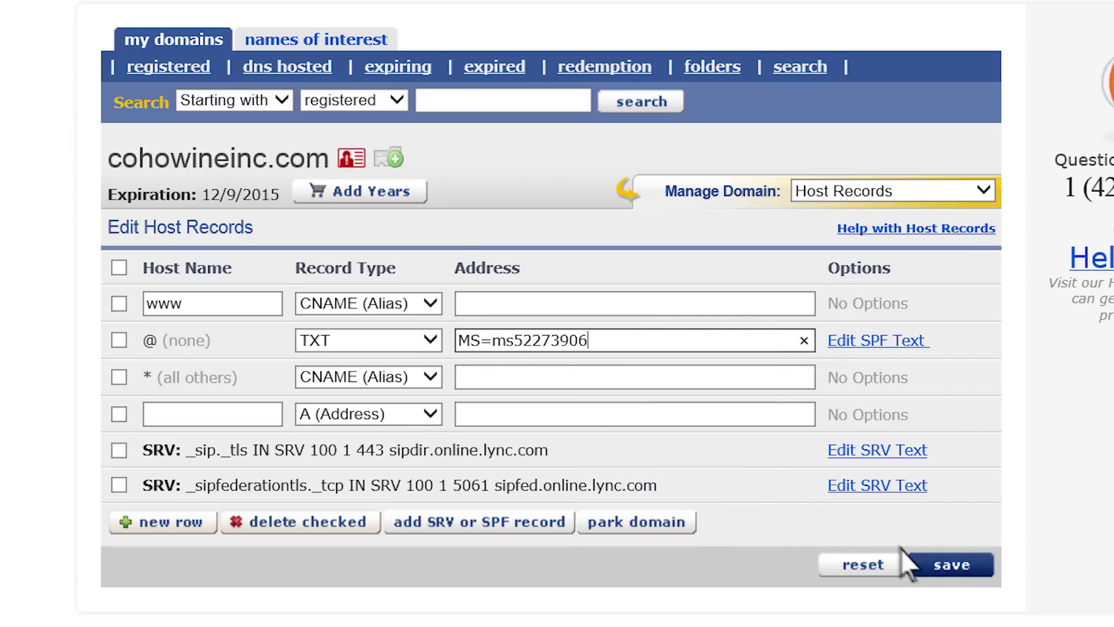
{"action": "left_click", "coordinate": [944, 571]}
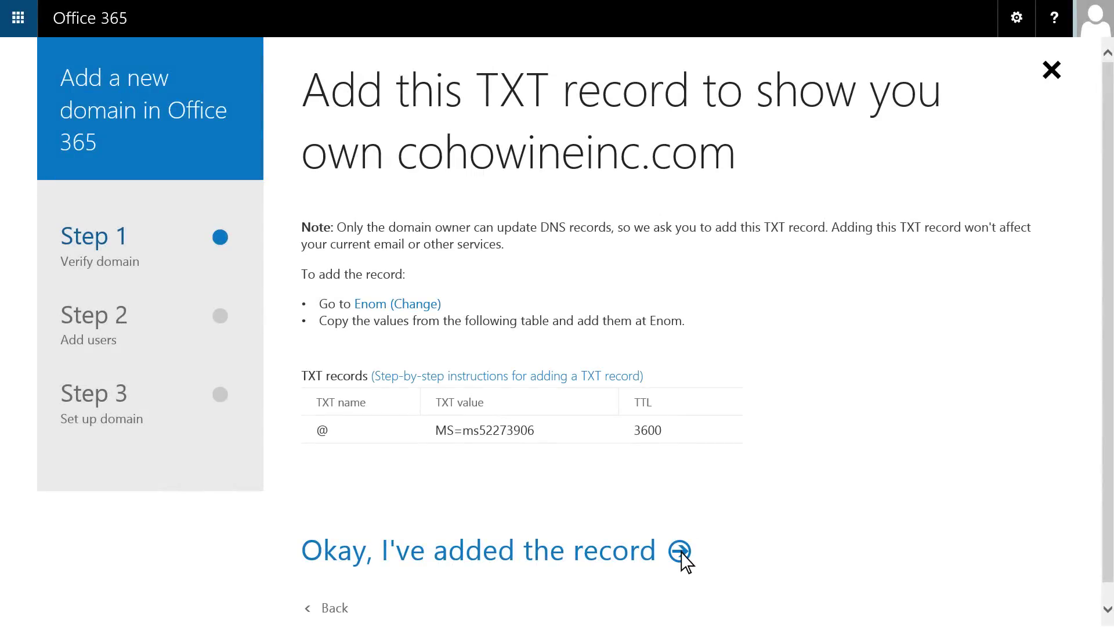
Step: Confirm the TXT record was added, then update both users to cohowineinc.com addresses
{"action": "left_click", "coordinate": [681, 551]}
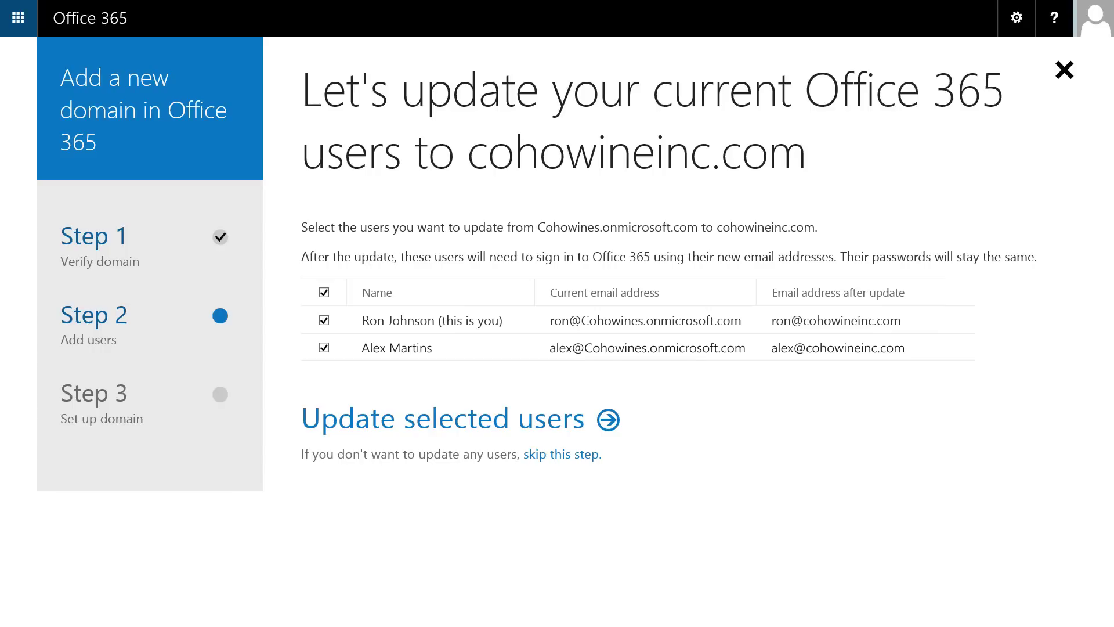
{"action": "left_click", "coordinate": [613, 425]}
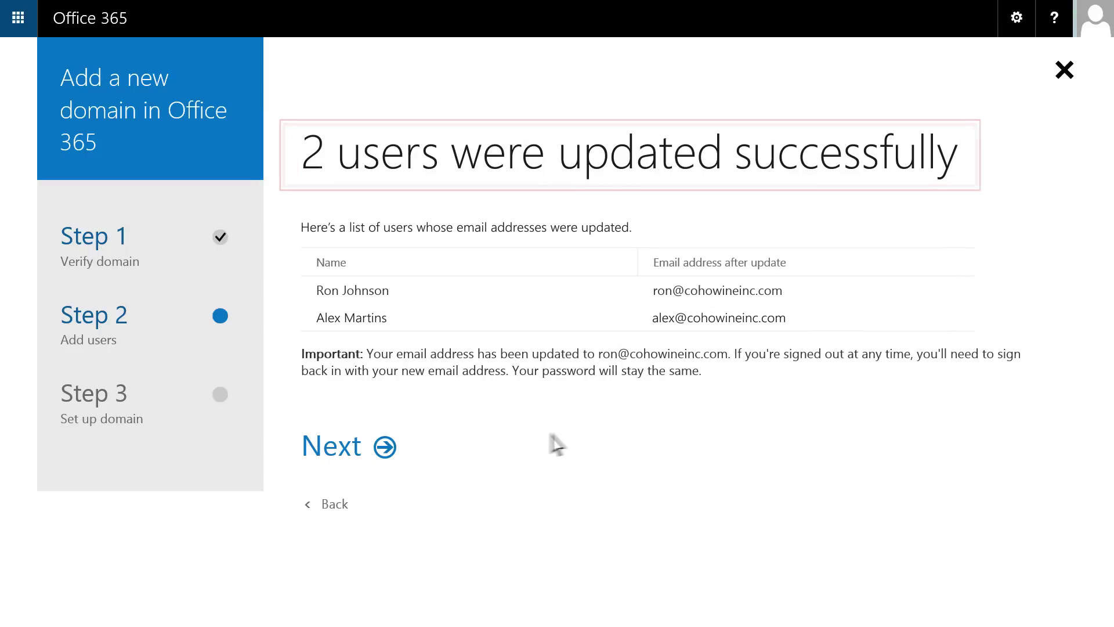
Step: Sign out, then sign back in with the new cohowineinc.com work address and password
{"action": "left_click", "coordinate": [384, 448]}
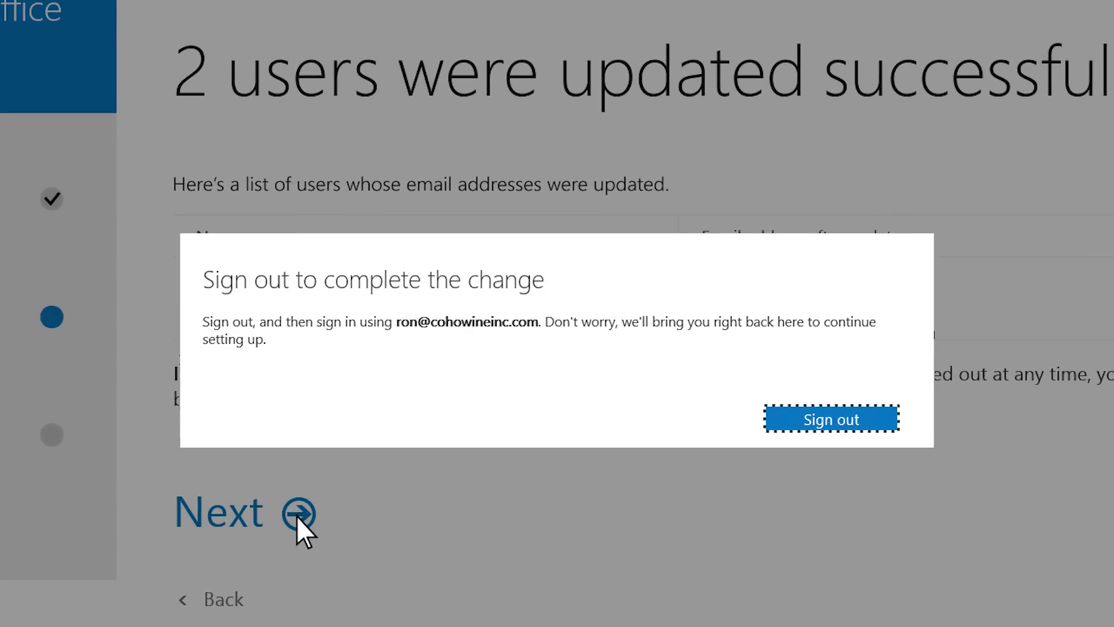
{"action": "left_click", "coordinate": [876, 418]}
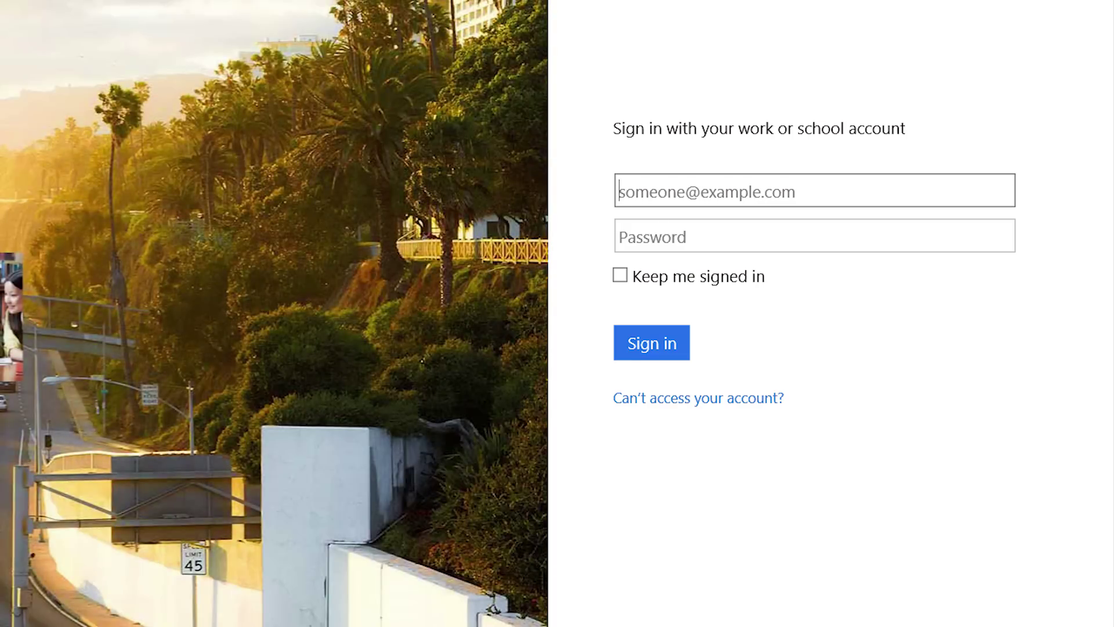
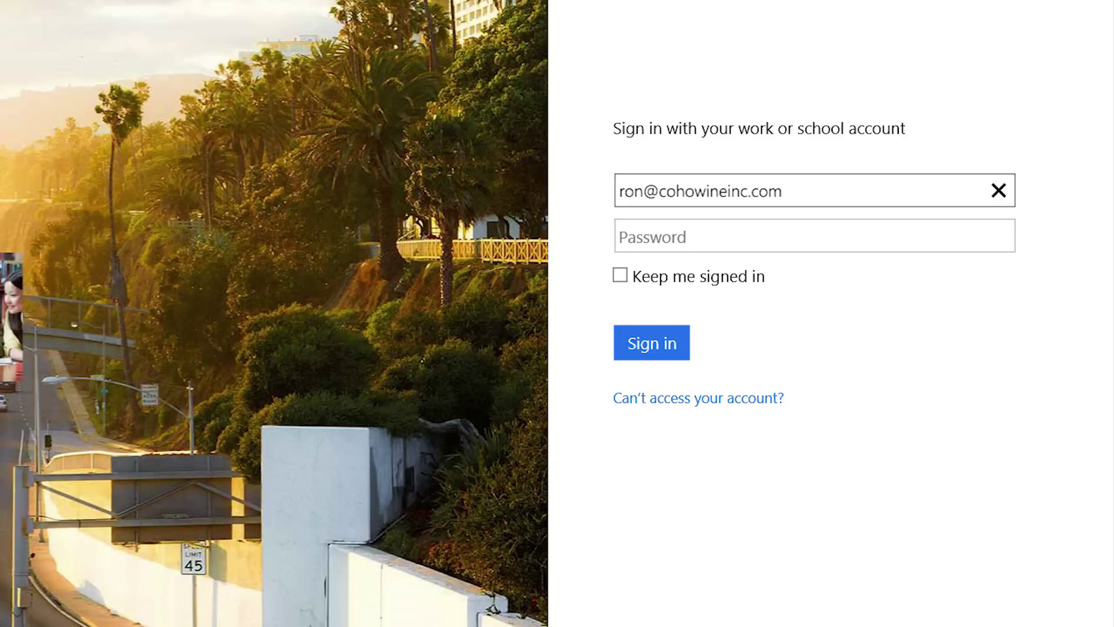
{"action": "key", "text": "Tab"}
{"action": "type", "text": "**********"}
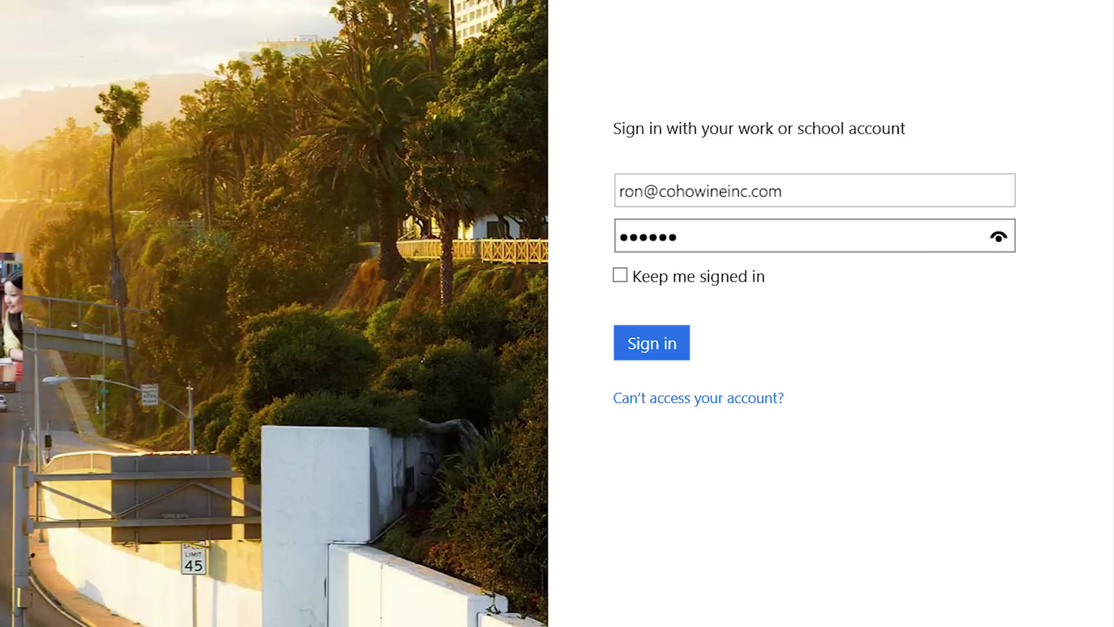
{"action": "left_click", "coordinate": [657, 344]}
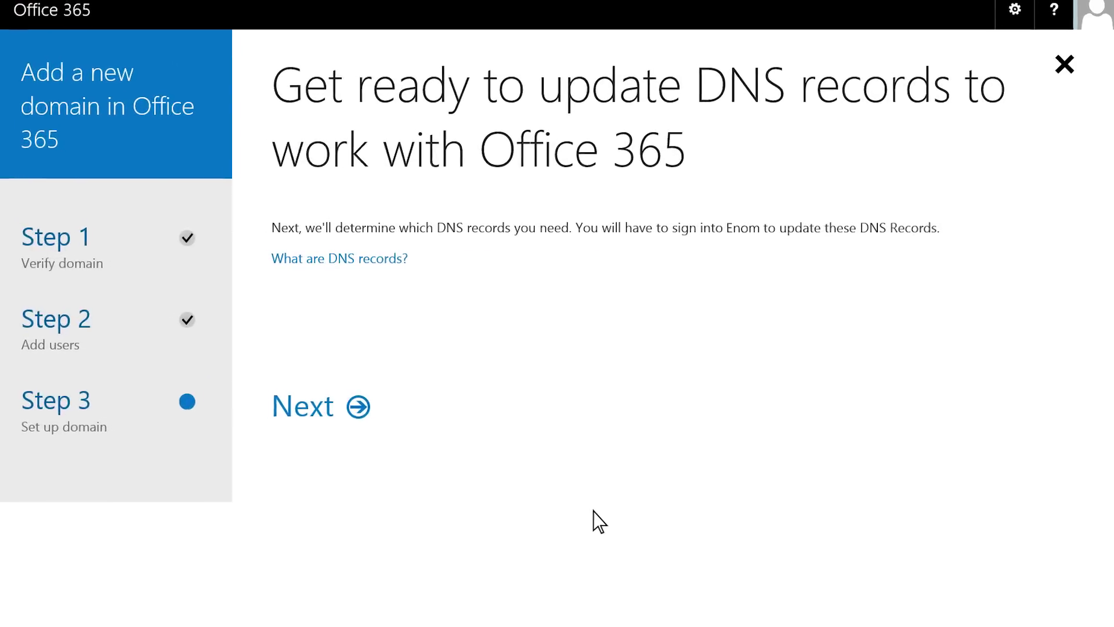
Step: Choose to manage your own DNS records, keeping the Outlook and Lync services
{"action": "left_click", "coordinate": [167, 458]}
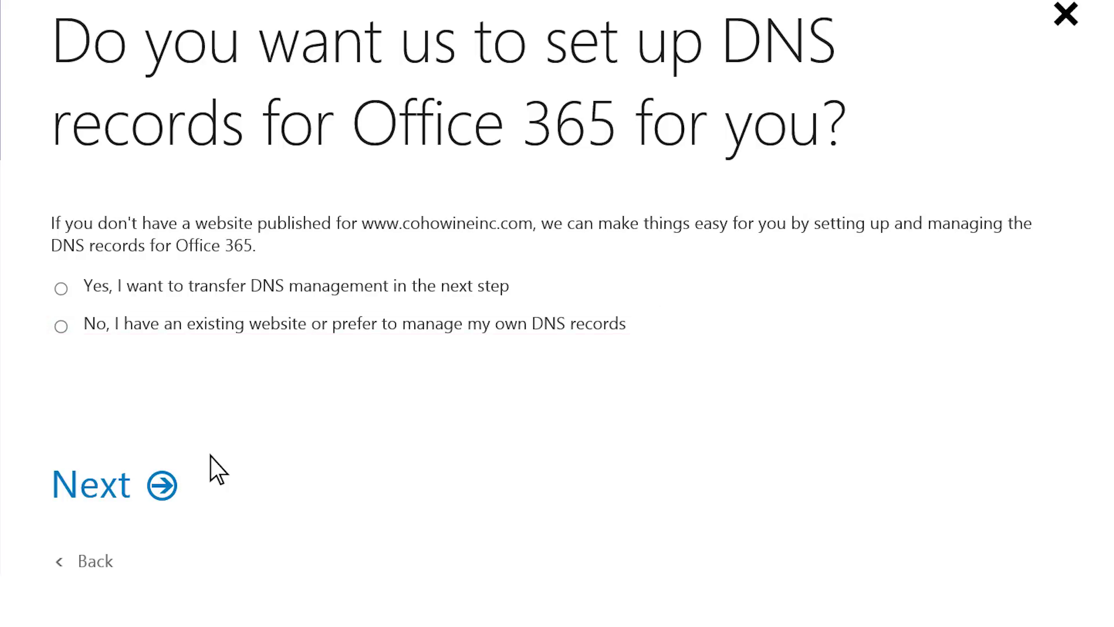
{"action": "left_click", "coordinate": [61, 327]}
{"action": "left_click", "coordinate": [161, 484]}
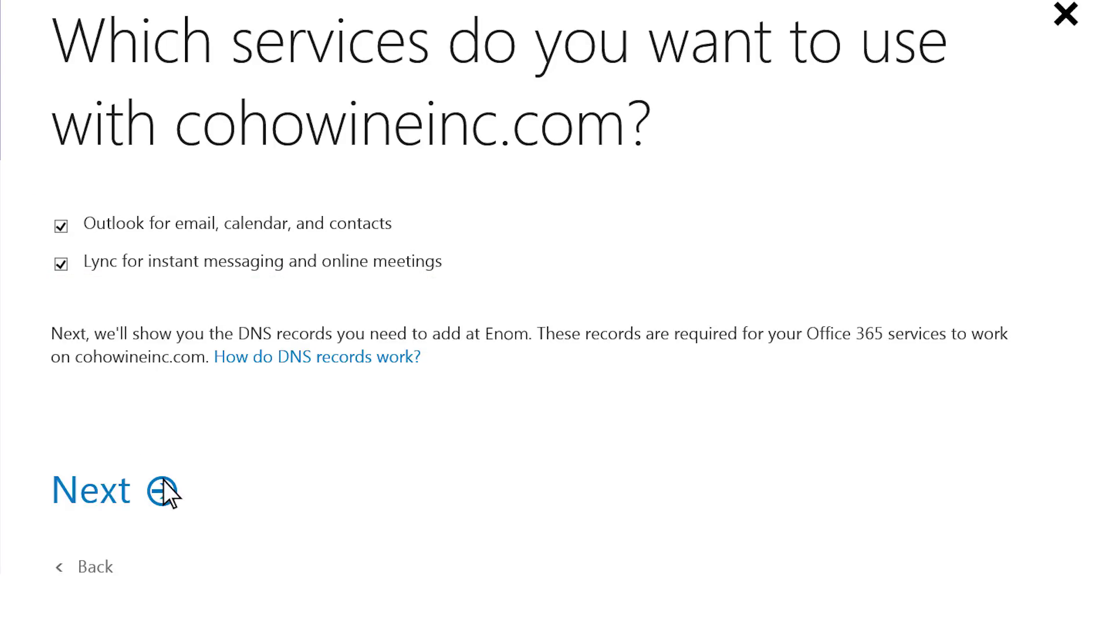
{"action": "left_click", "coordinate": [164, 490]}
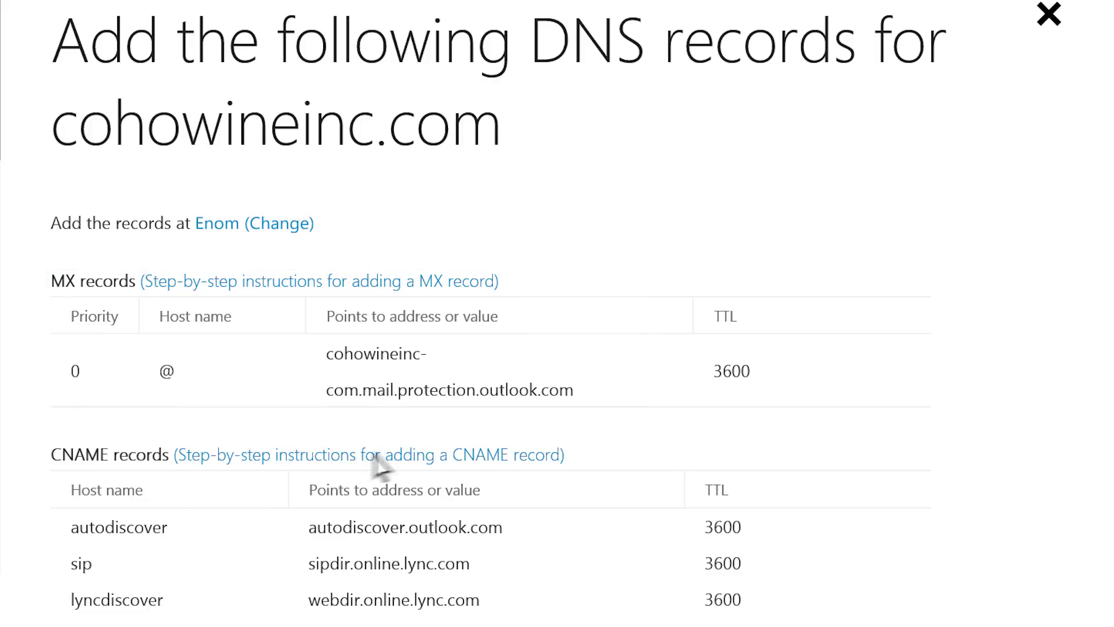
Step: Copy the MX record's address from the required DNS records list
{"action": "left_click_drag", "start_coordinate": [573, 397], "coordinate": [424, 345]}
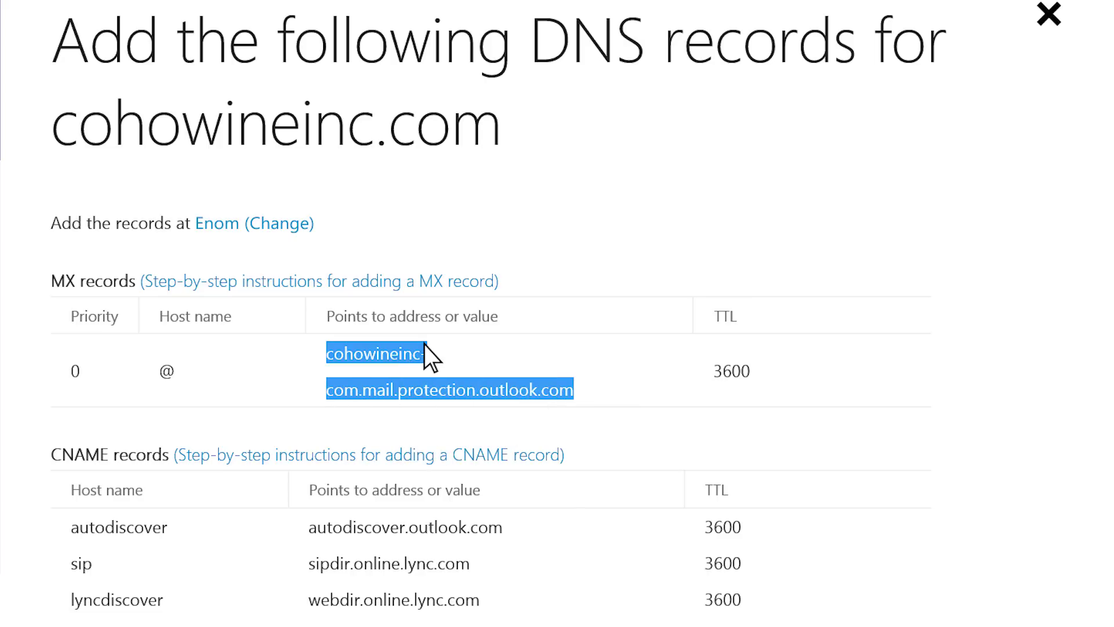
{"action": "right_click", "coordinate": [424, 345]}
{"action": "left_click", "coordinate": [410, 389]}
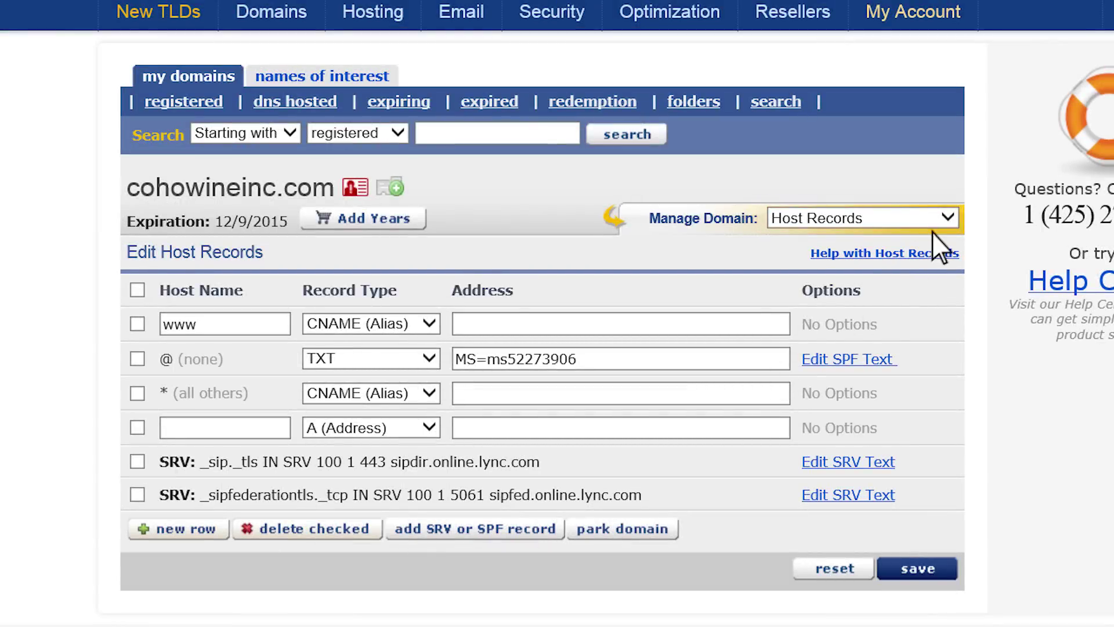
Step: Set cohowineinc.com's eNom Email Settings service to User (MX)
{"action": "left_click", "coordinate": [941, 219]}
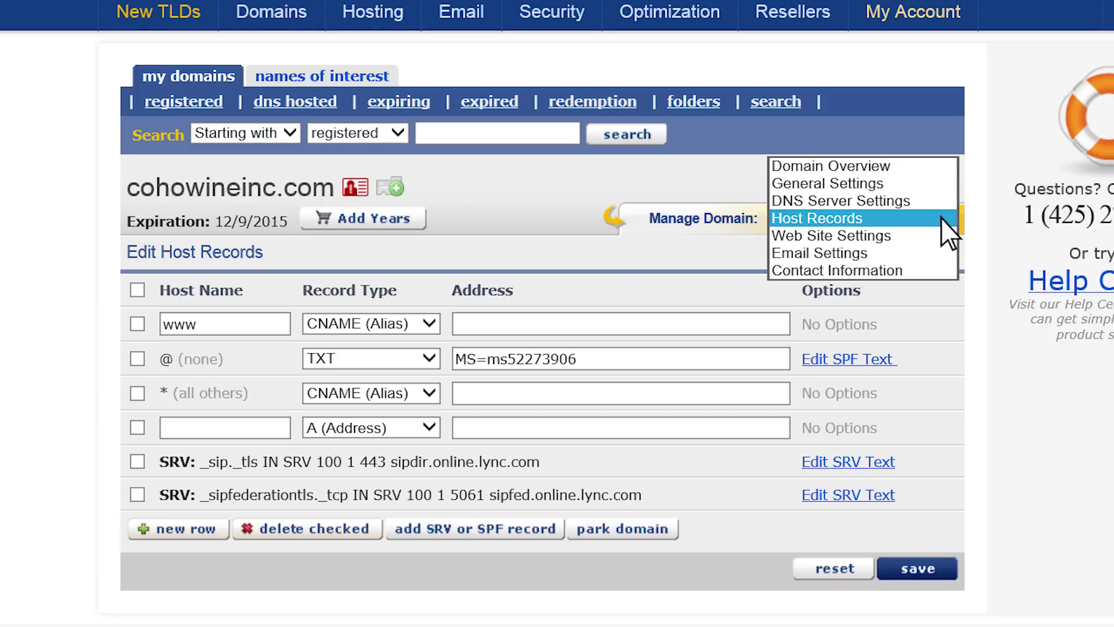
{"action": "left_click", "coordinate": [941, 252]}
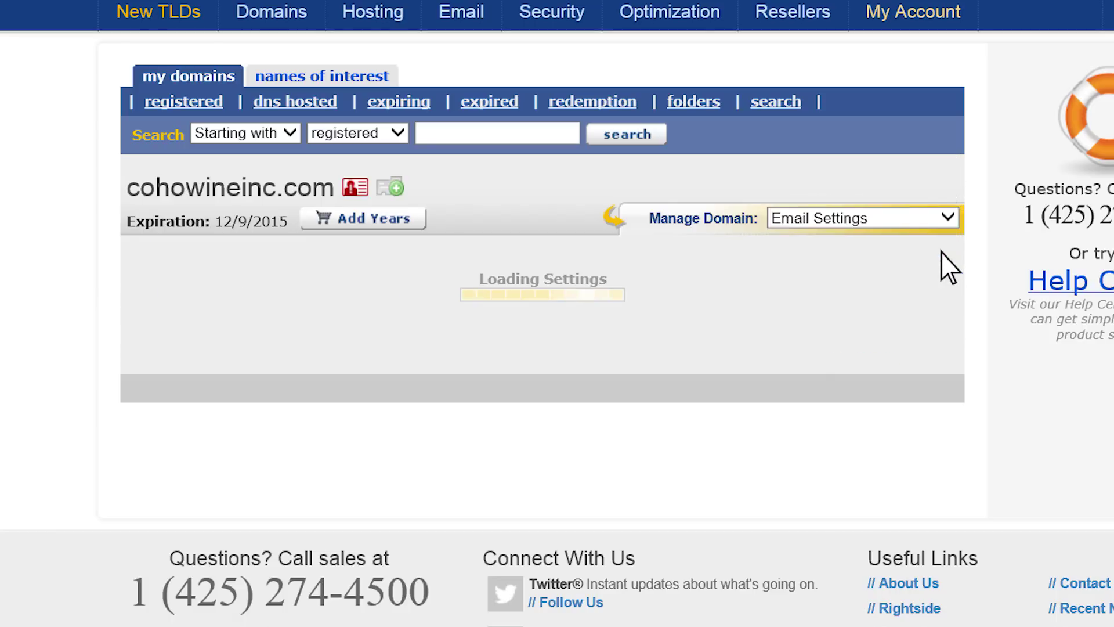
{"action": "left_click", "coordinate": [550, 291]}
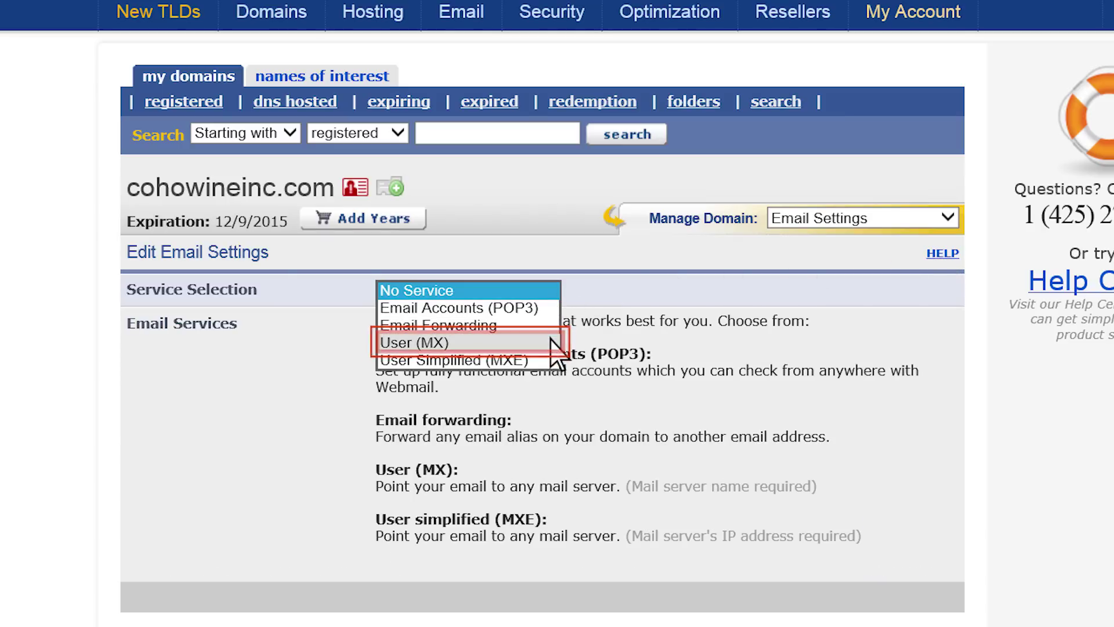
{"action": "left_click", "coordinate": [550, 342]}
Step: Add an @ MX row with the pasted mail protection address and preference 0, then save
{"action": "left_click", "coordinate": [328, 427]}
{"action": "type", "text": "@"}
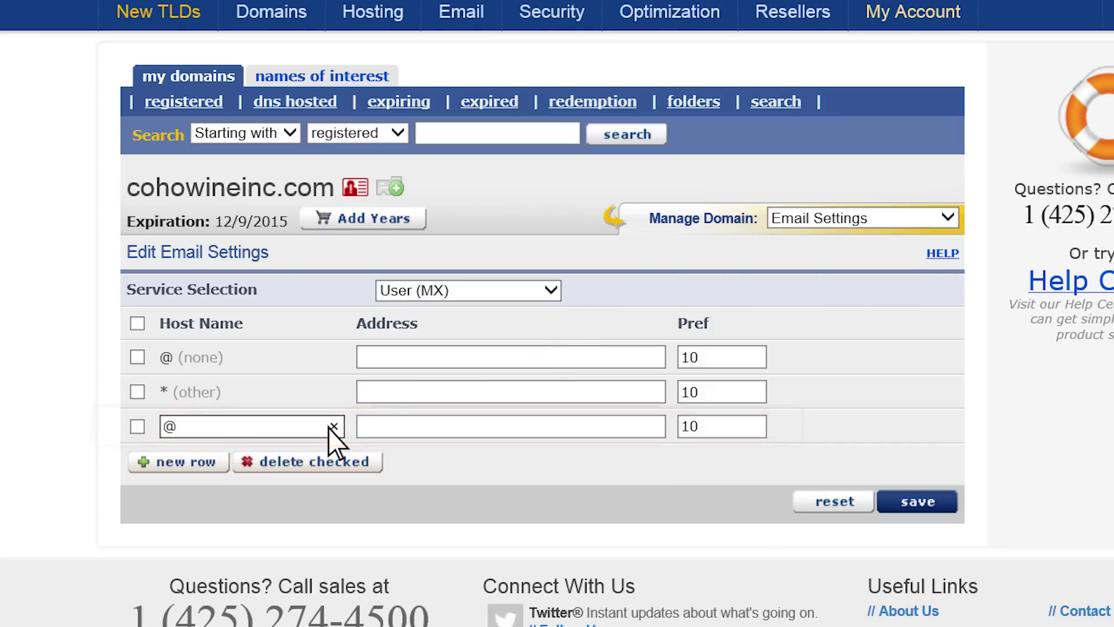
{"action": "left_click", "coordinate": [390, 431]}
{"action": "right_click", "coordinate": [390, 430]}
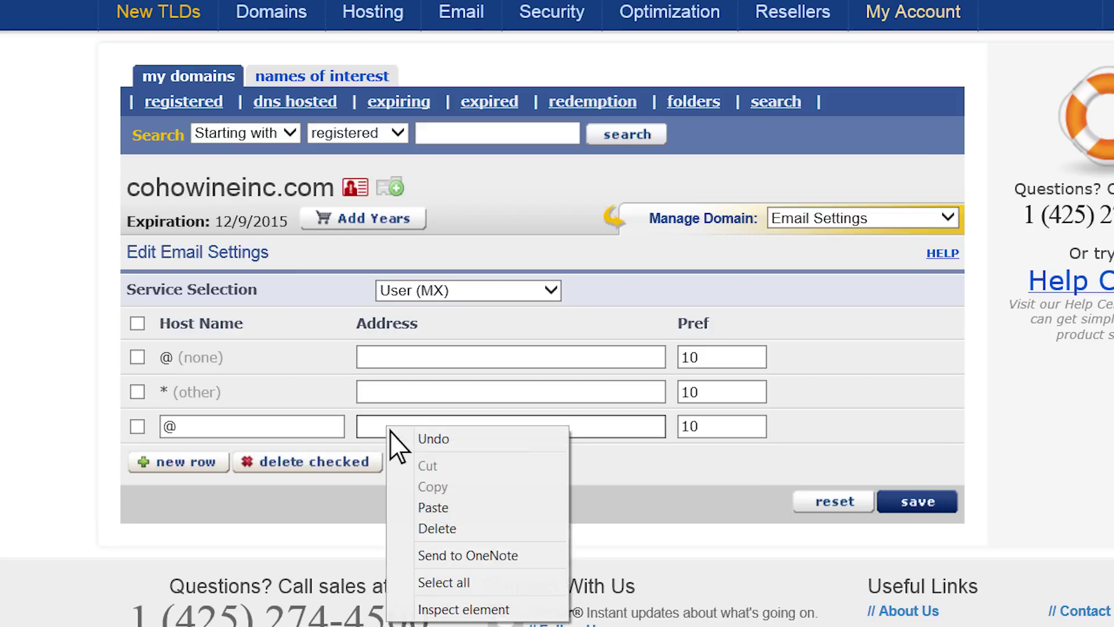
{"action": "left_click", "coordinate": [399, 503]}
{"action": "double_click", "coordinate": [705, 433]}
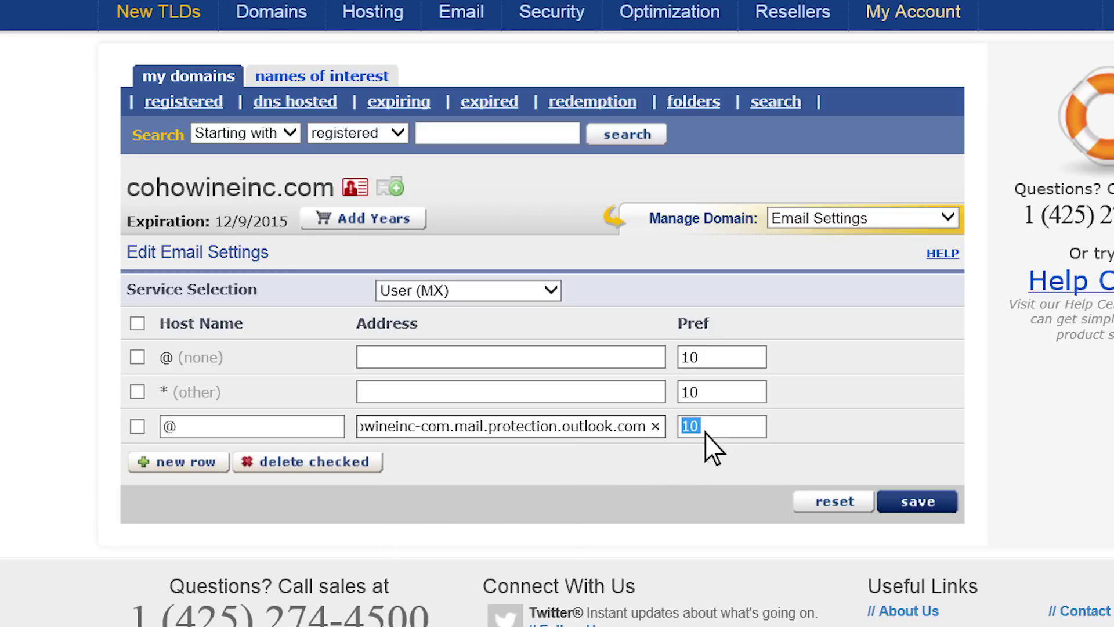
{"action": "type", "text": "0"}
{"action": "left_click", "coordinate": [902, 505]}
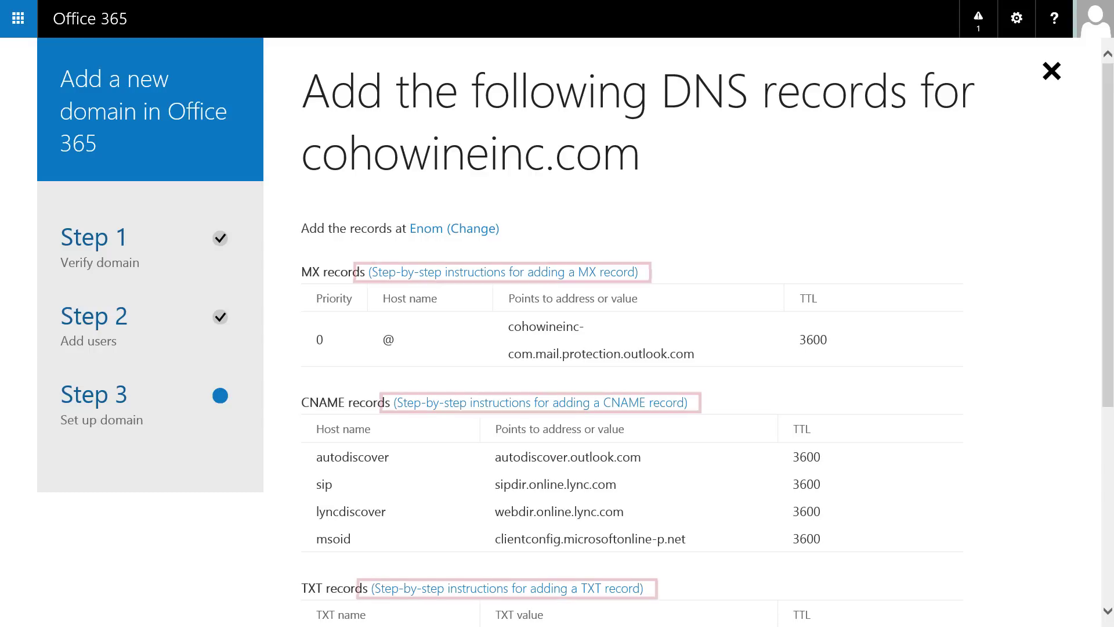
Step: Review the CNAME help, then confirm in the wizard that the DNS records are added
{"action": "left_click", "coordinate": [674, 406]}
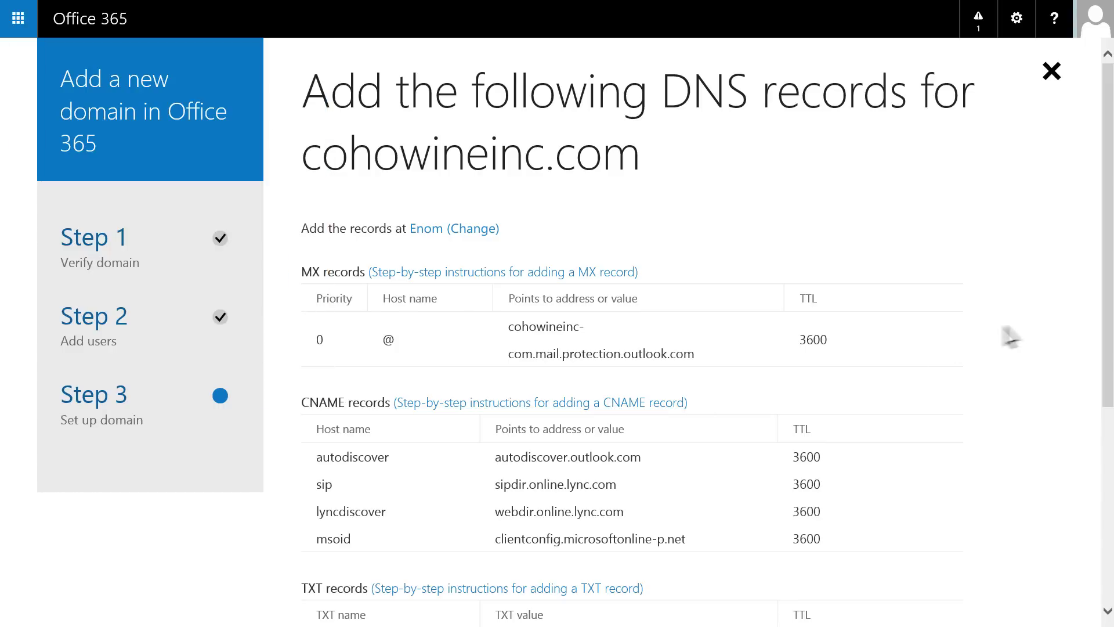
{"action": "left_click_drag", "start_coordinate": [1106, 318], "coordinate": [1107, 514]}
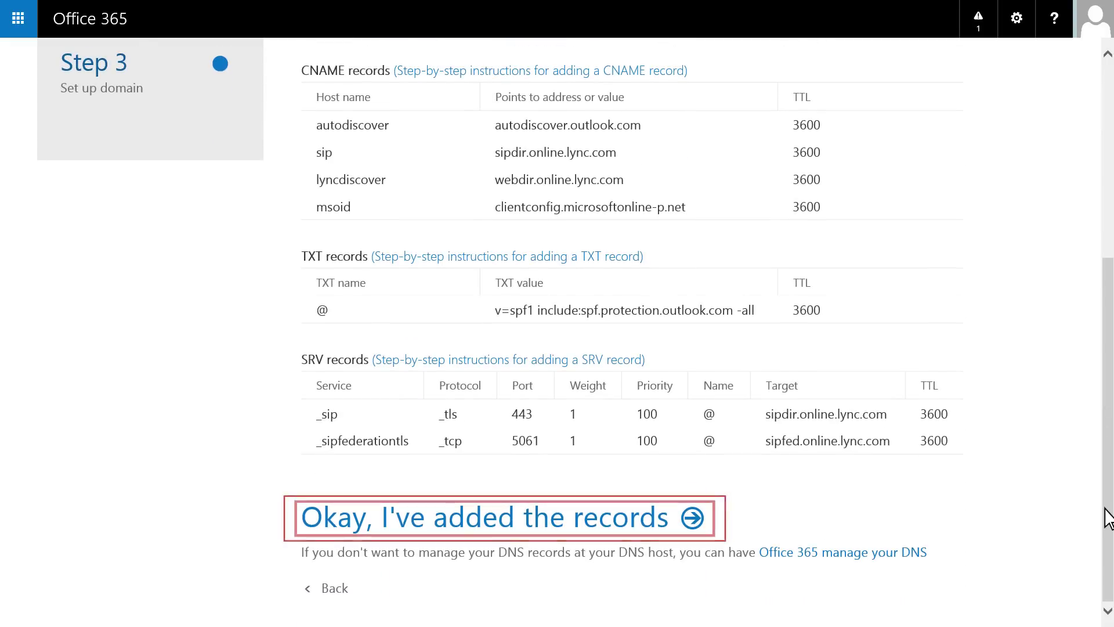
{"action": "left_click", "coordinate": [694, 529]}
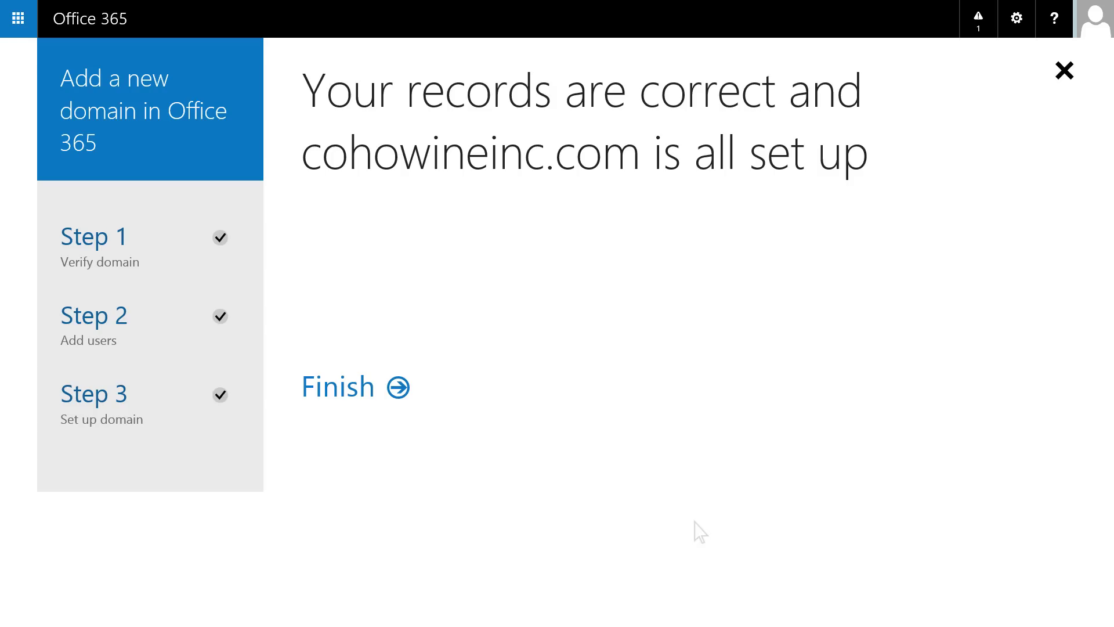